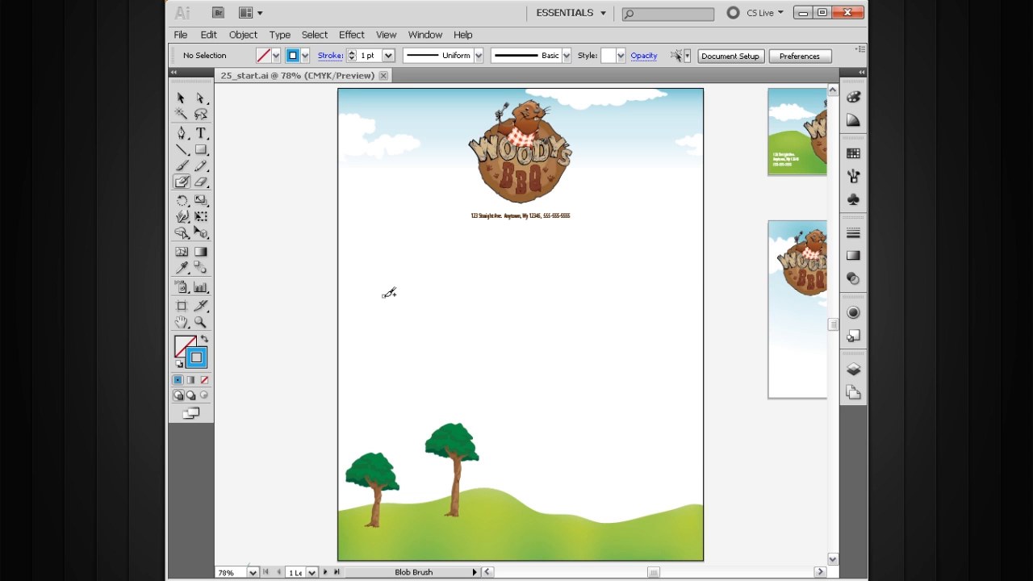
pyautogui.doubleClick(183, 183)
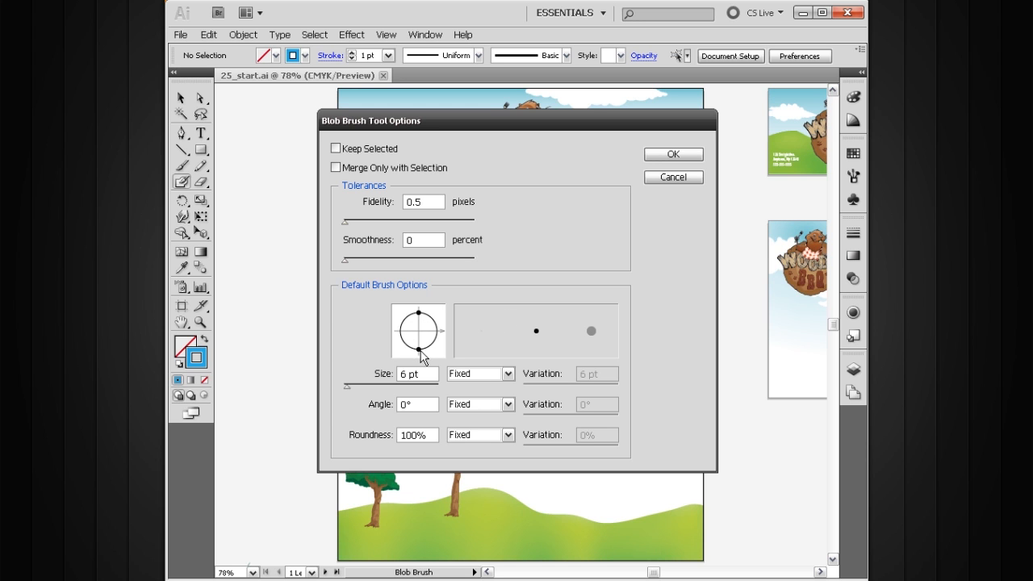
pyautogui.moveTo(418, 350)
pyautogui.mouseDown()
pyautogui.moveTo(436, 321)
pyautogui.moveTo(441, 333)
pyautogui.moveTo(424, 352)
pyautogui.mouseUp()
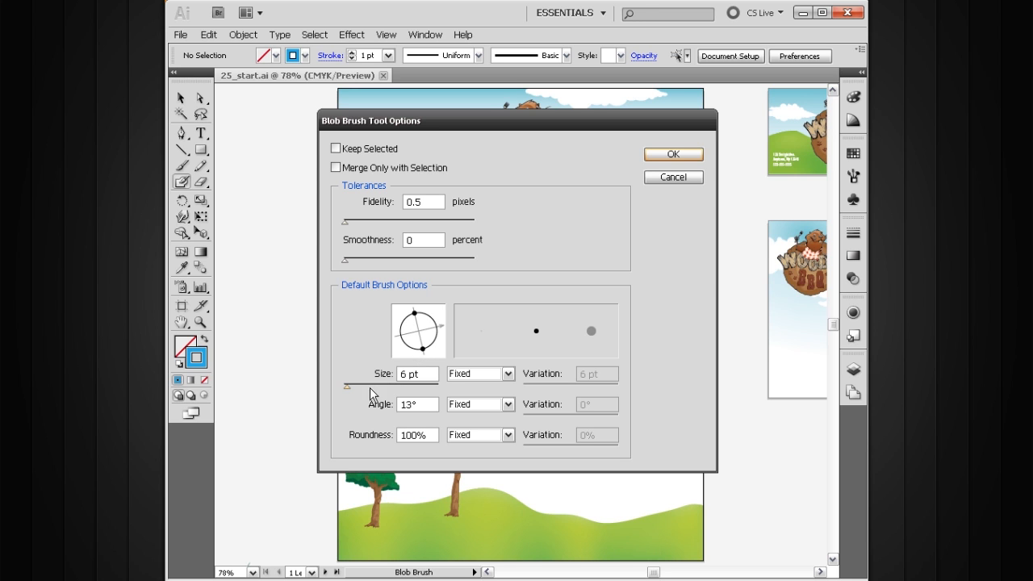
pyautogui.click(487, 384)
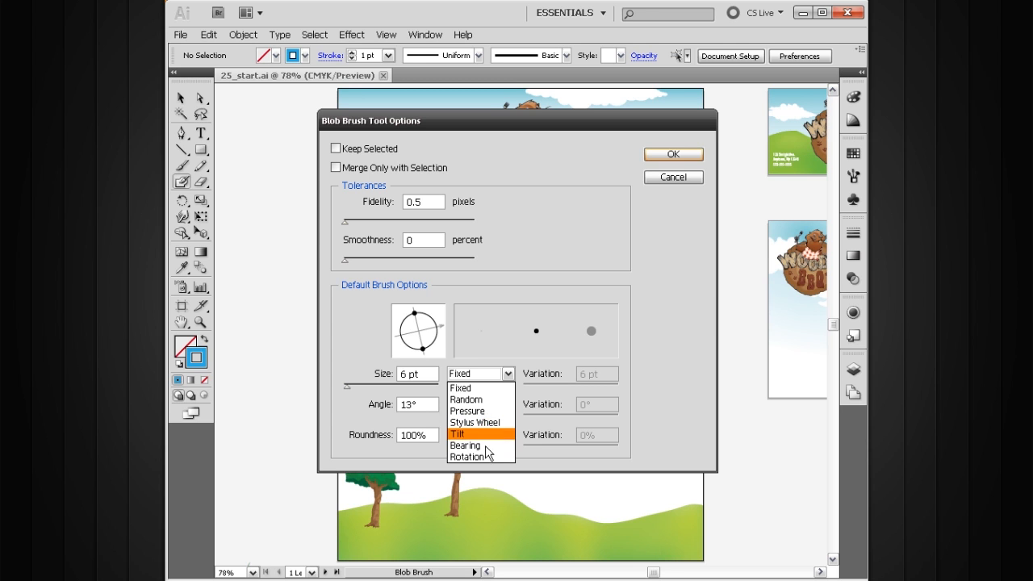
pyautogui.click(481, 337)
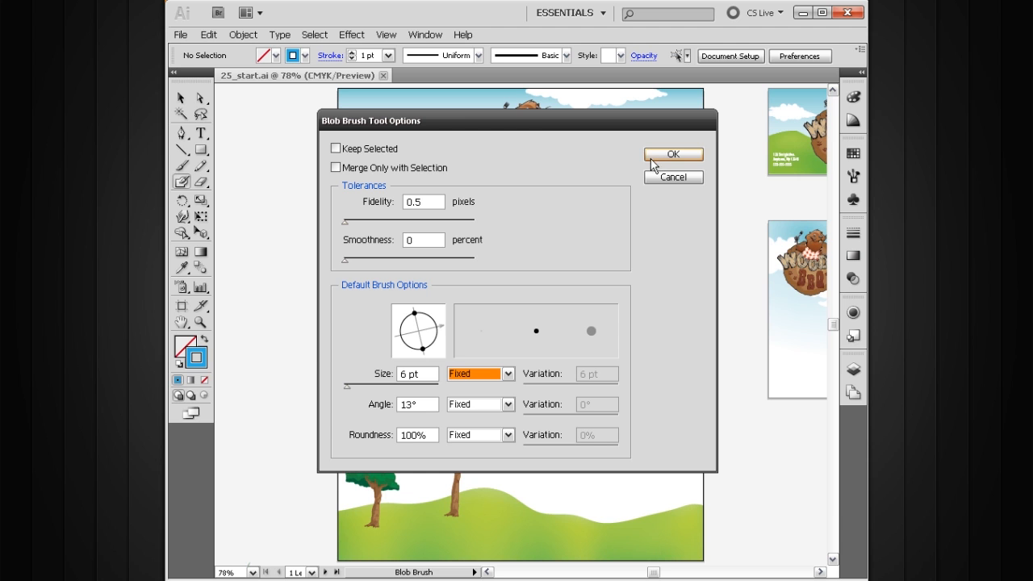
pyautogui.click(672, 179)
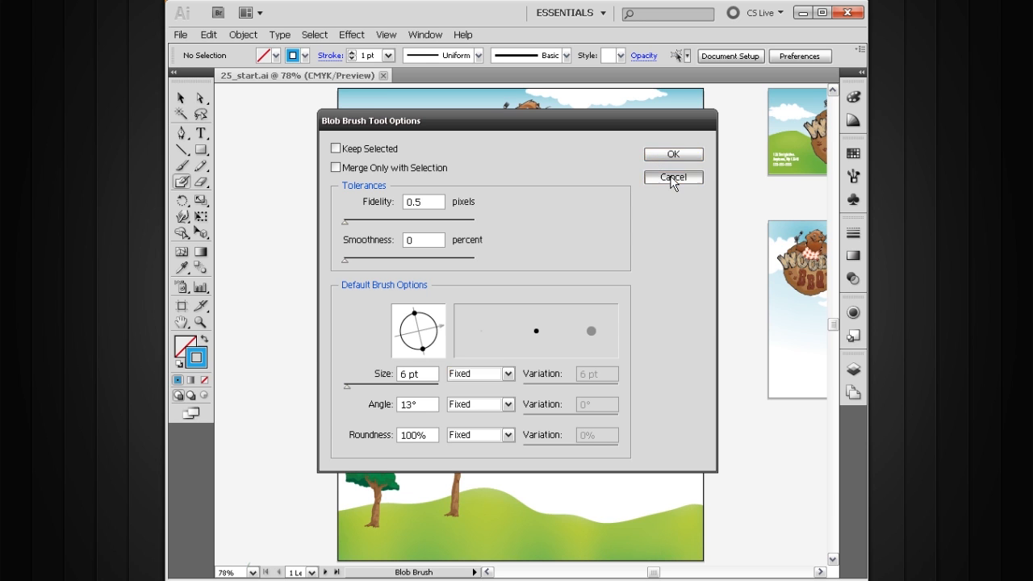
# - Examine the bent-trunk tree between the other tree and the grass blade outside the artboard up close
pyautogui.moveTo(331, 357); pyautogui.dragTo(531, 267)
pyautogui.moveTo(449, 343)
pyautogui.mouseDown()
pyautogui.moveTo(549, 307)
pyautogui.moveTo(514, 269)
pyautogui.moveTo(521, 258)
pyautogui.moveTo(499, 312)
pyautogui.mouseUp()
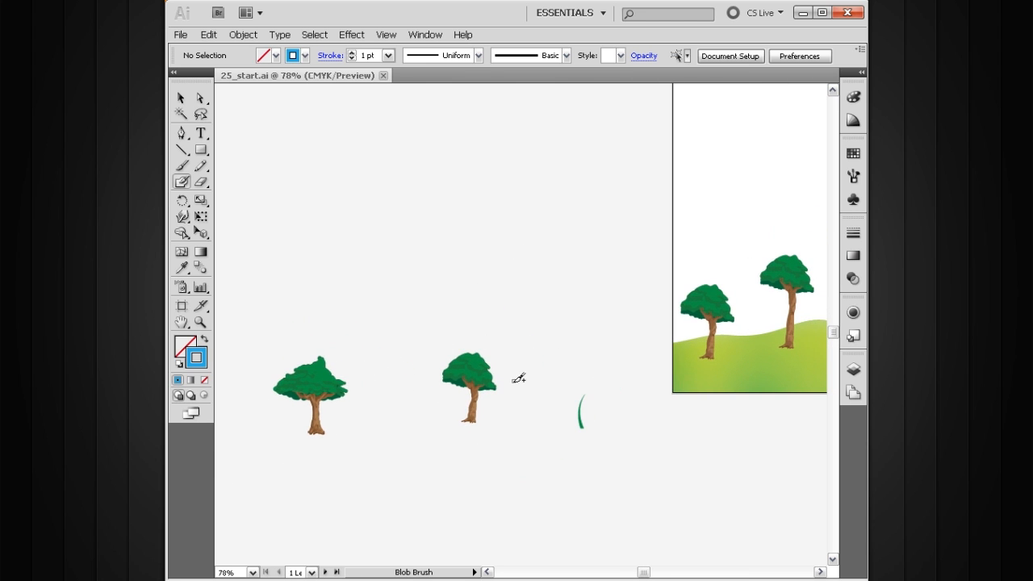
pyautogui.hotkey('ctrl', 'space')
pyautogui.moveTo(556, 267); pyautogui.dragTo(418, 440)
pyautogui.moveTo(475, 376); pyautogui.dragTo(407, 307)
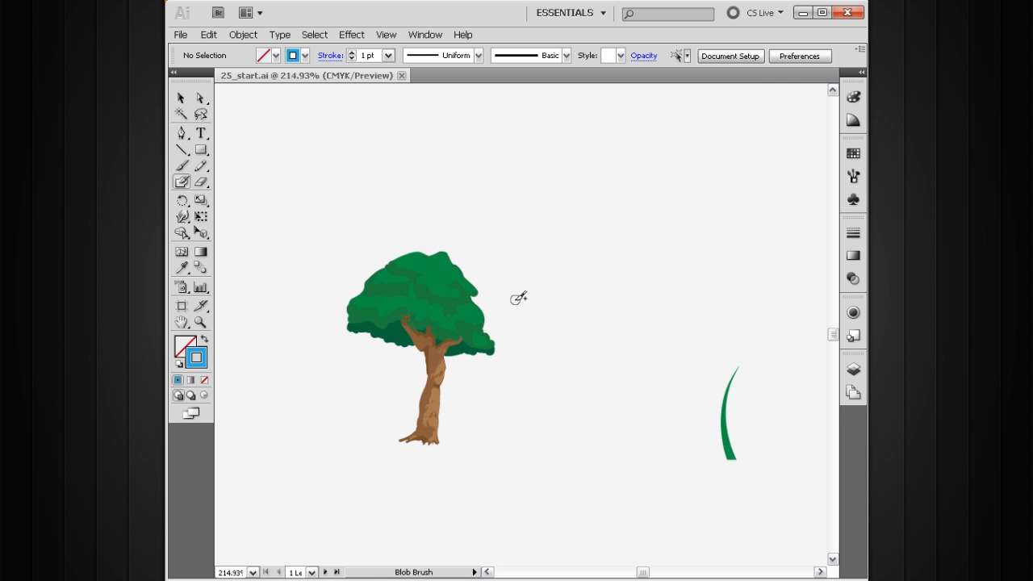
pyautogui.hotkey('ctrl', 'z')
pyautogui.hotkey('ctrl', 'space')
pyautogui.moveTo(567, 210); pyautogui.dragTo(328, 500)
pyautogui.moveTo(452, 317); pyautogui.dragTo(438, 336)
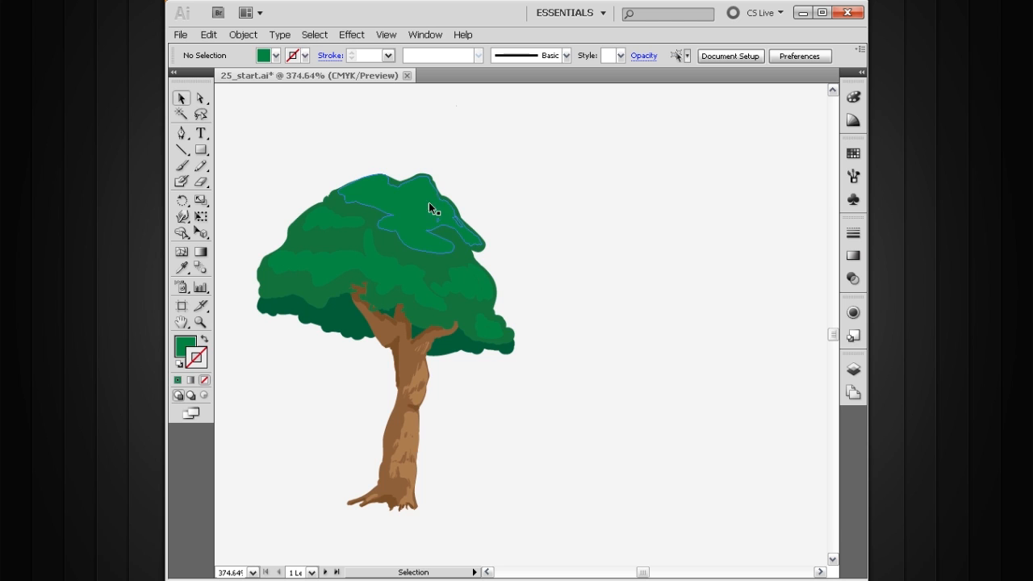
# - Pull the light-green highlights and the mid-green canopy shape off the tree to separate its foliage layers
pyautogui.moveTo(421, 203); pyautogui.dragTo(579, 162)
pyautogui.press('space')
pyautogui.moveTo(518, 234); pyautogui.dragTo(535, 246)
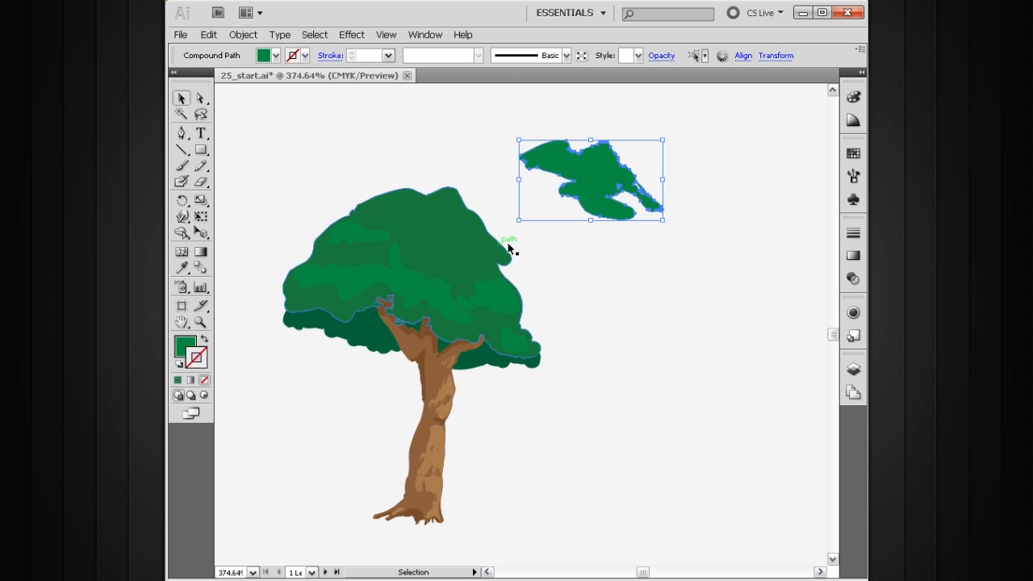
pyautogui.press('space')
pyautogui.moveTo(418, 293); pyautogui.dragTo(327, 288)
pyautogui.moveTo(453, 240); pyautogui.dragTo(412, 159)
pyautogui.moveTo(594, 303); pyautogui.dragTo(697, 295)
pyautogui.moveTo(613, 357); pyautogui.dragTo(715, 356)
pyautogui.moveTo(588, 296); pyautogui.dragTo(498, 167)
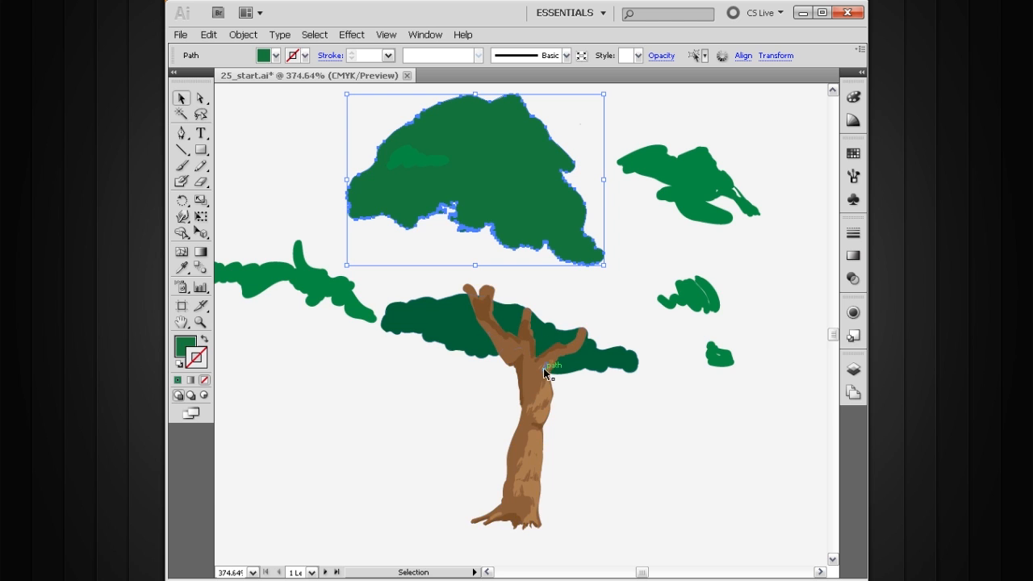
# - Move the light-brown highlight shapes off the tree trunk
pyautogui.press('space')
pyautogui.moveTo(531, 389); pyautogui.dragTo(511, 347)
pyautogui.moveTo(511, 392); pyautogui.dragTo(560, 394)
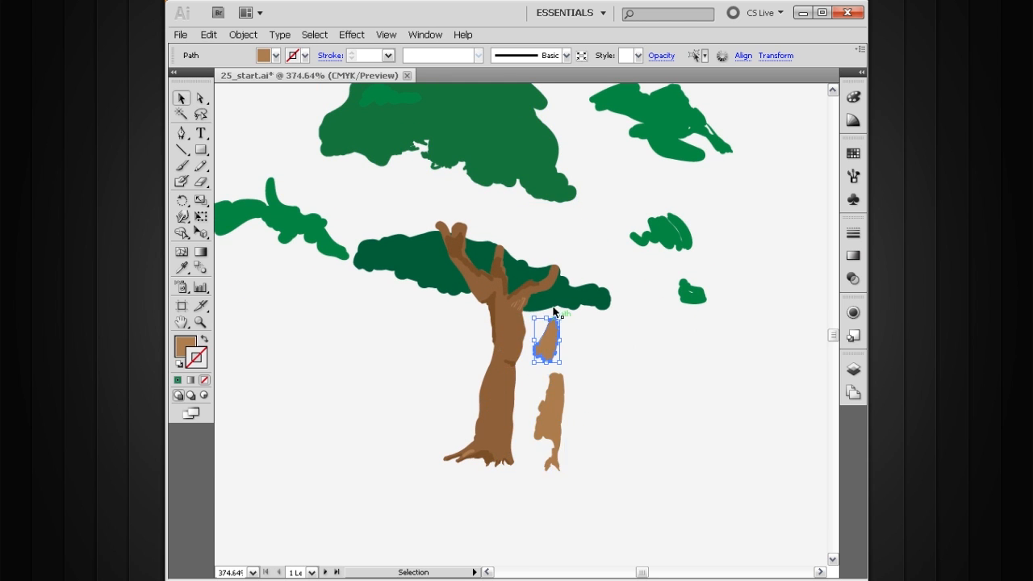
# - Undo all the moves of the foliage and trunk shapes
pyautogui.hotkey('ctrl', 'z')
pyautogui.hotkey('ctrl', 'z')
pyautogui.hotkey('ctrl', 'z')
pyautogui.hotkey('ctrl', 'z')
pyautogui.hotkey('ctrl', 'z')
pyautogui.hotkey('ctrl', 'z')
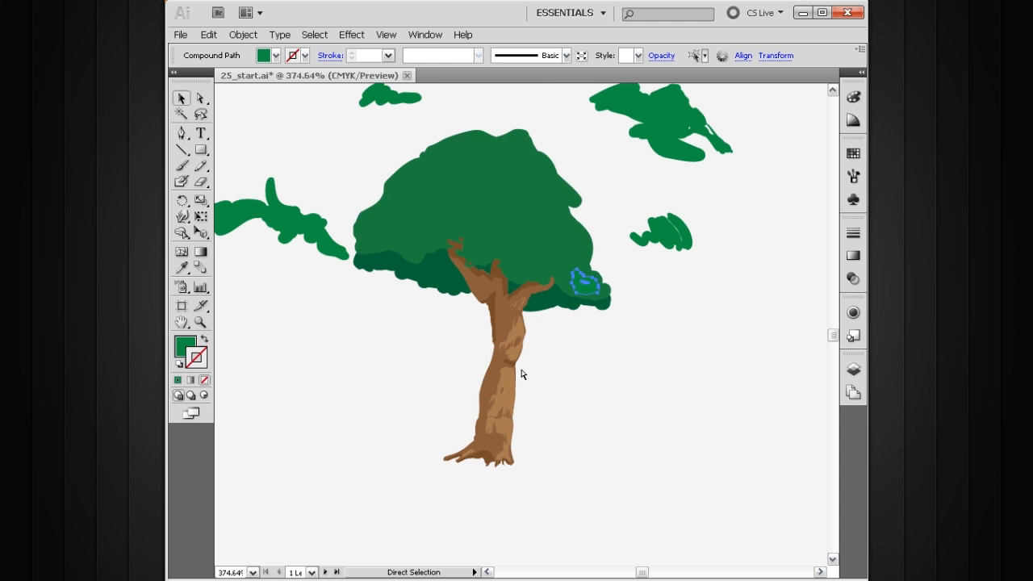
pyautogui.hotkey('ctrl', 'z')
pyautogui.hotkey('ctrl', 'z')
pyautogui.hotkey('ctrl', 'z')
pyautogui.hotkey('ctrl', 'z')
pyautogui.hotkey('ctrl', 'z')
pyautogui.hotkey('ctrl', 'z')
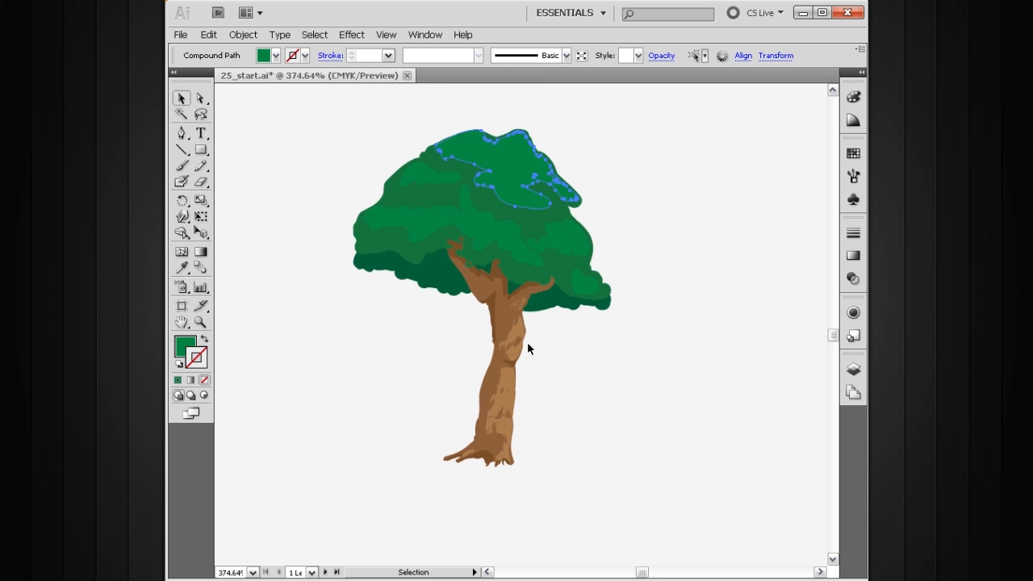
# - Take the tree trunk's brown for the Blob Brush and swap it to the stroke, leaving no fill
pyautogui.moveTo(586, 310); pyautogui.dragTo(566, 339)
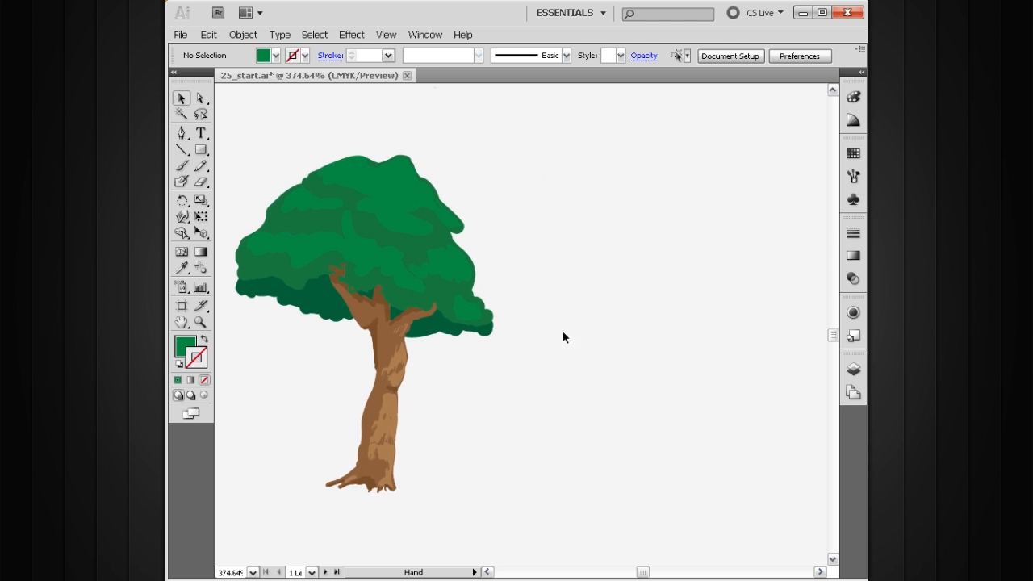
pyautogui.press('space')
pyautogui.moveTo(554, 327)
pyautogui.mouseDown()
pyautogui.moveTo(569, 307)
pyautogui.moveTo(553, 333)
pyautogui.mouseUp()
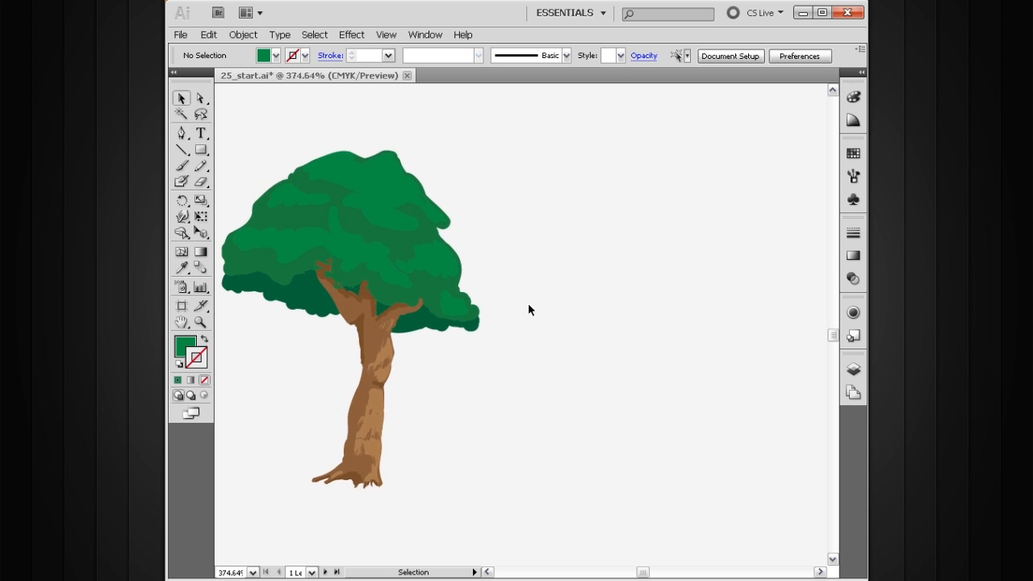
pyautogui.hotkey('shift', 'b')
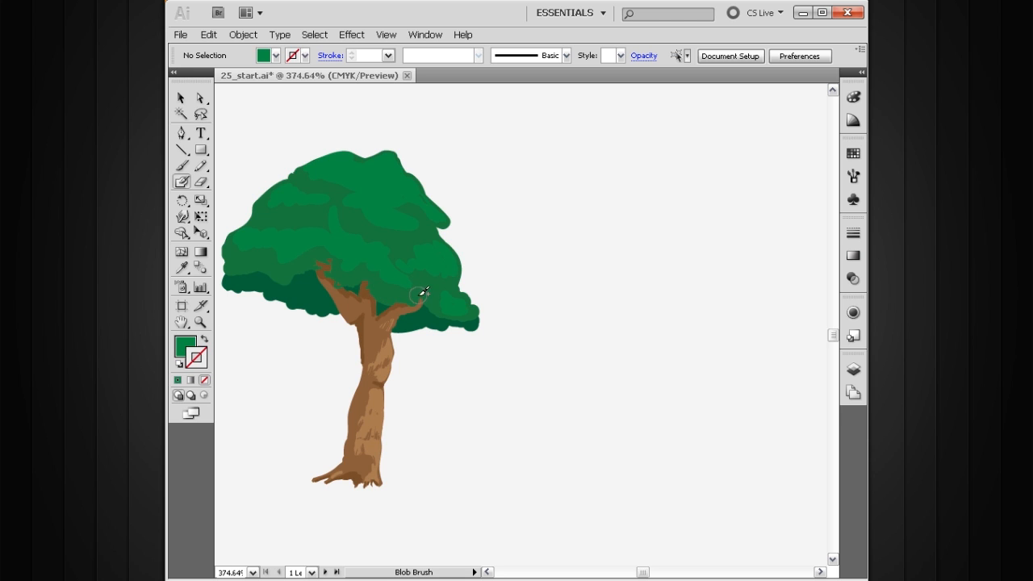
pyautogui.press('ctrl')
pyautogui.keyDown('ctrl'); pyautogui.click(346, 304); pyautogui.keyUp('ctrl')
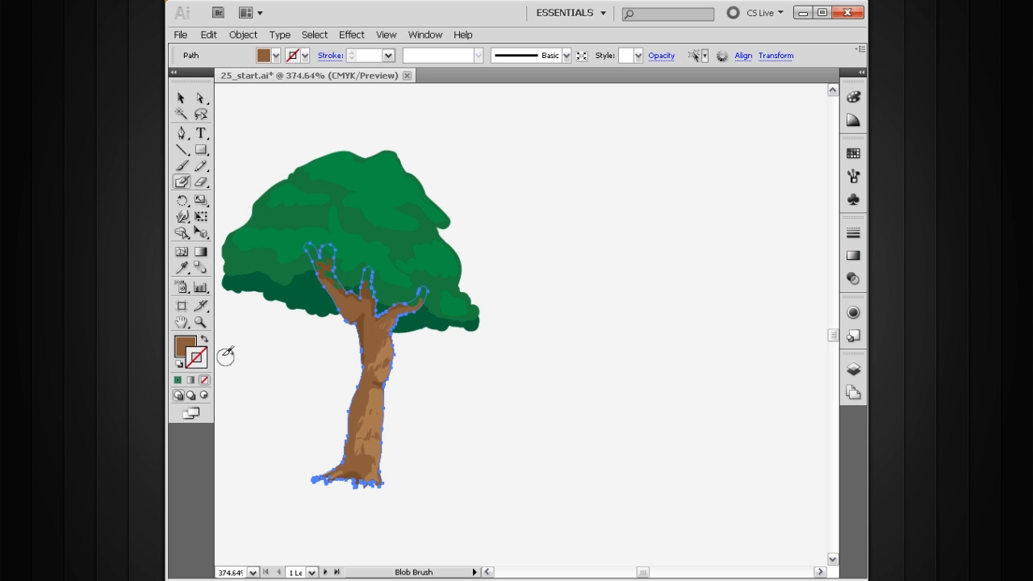
pyautogui.keyDown('ctrl'); pyautogui.click(484, 365); pyautogui.keyUp('ctrl')
pyautogui.moveTo(486, 381); pyautogui.dragTo(475, 375)
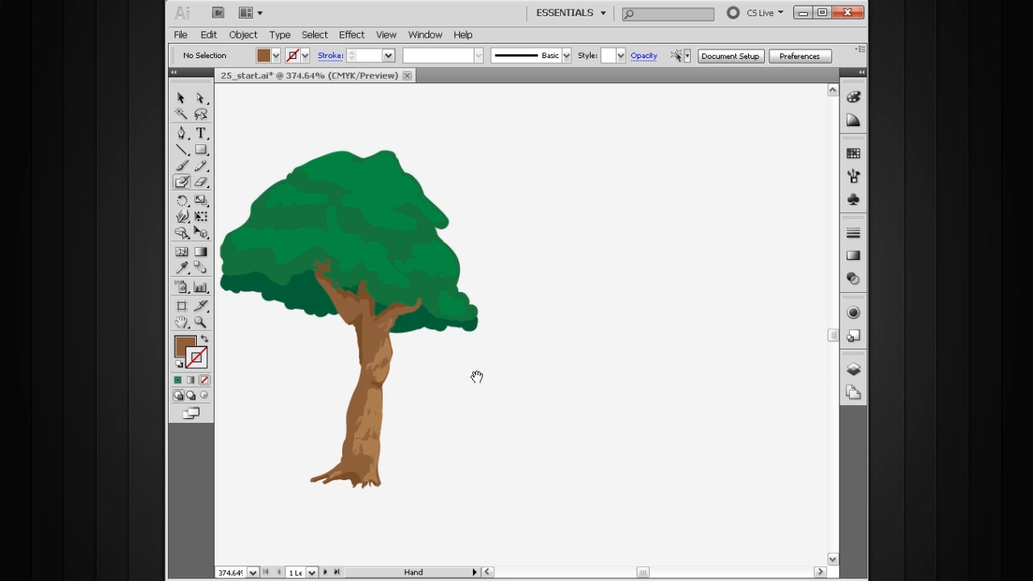
pyautogui.click(204, 341)
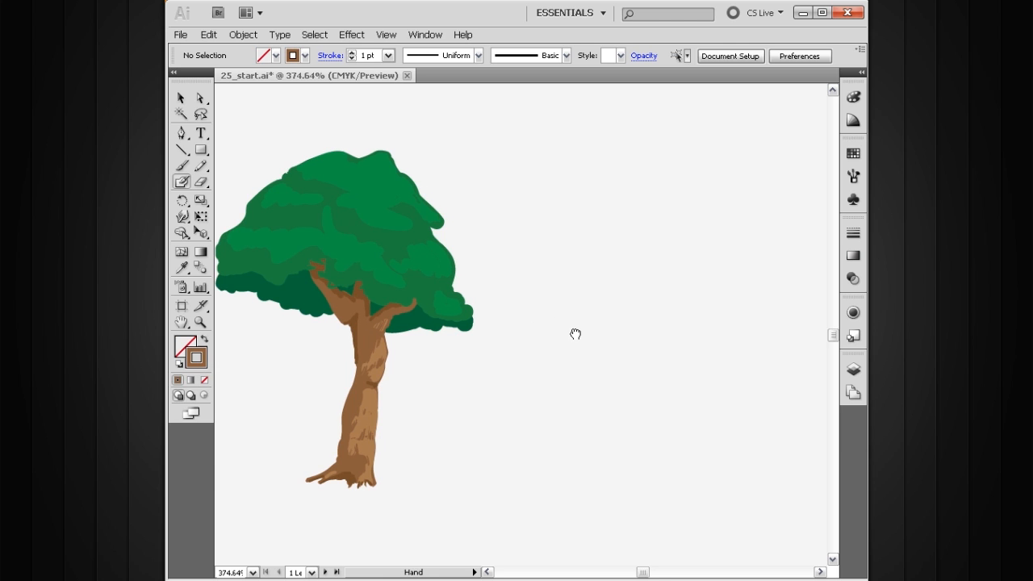
# - Paint a thick, wavy brown vertical trunk shape in the empty area to the right of the tree
pyautogui.click(547, 293)
pyautogui.moveTo(553, 291)
pyautogui.mouseDown()
pyautogui.moveTo(563, 325)
pyautogui.moveTo(556, 365)
pyautogui.moveTo(568, 394)
pyautogui.moveTo(554, 476)
pyautogui.moveTo(573, 444)
pyautogui.moveTo(577, 401)
pyautogui.moveTo(567, 289)
pyautogui.mouseUp()
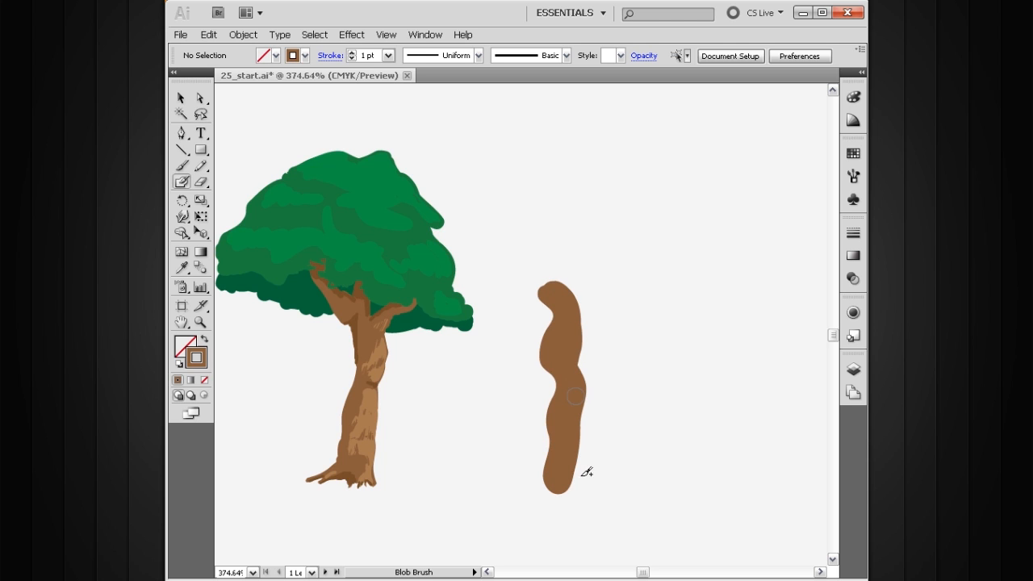
pyautogui.press('ctrl')
pyautogui.moveTo(652, 231)
pyautogui.mouseDown()
pyautogui.moveTo(583, 334)
pyautogui.moveTo(410, 527)
pyautogui.mouseUp()
pyautogui.moveTo(584, 362); pyautogui.dragTo(613, 350)
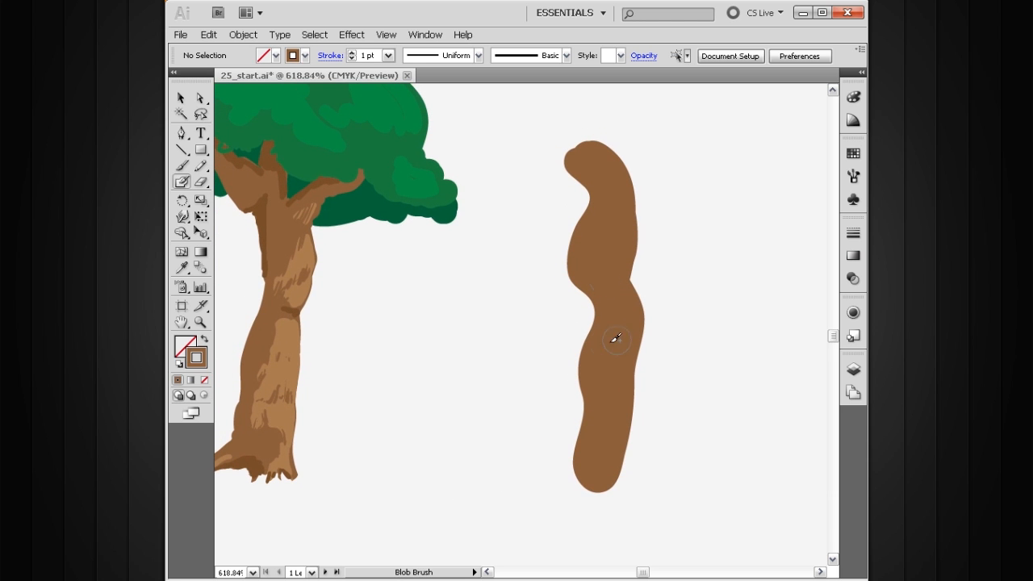
# - Configure the Blob Brush with Keep Selected enabled, a 25° angle, 57% roundness and size controlled by Pressure
pyautogui.doubleClick(181, 184)
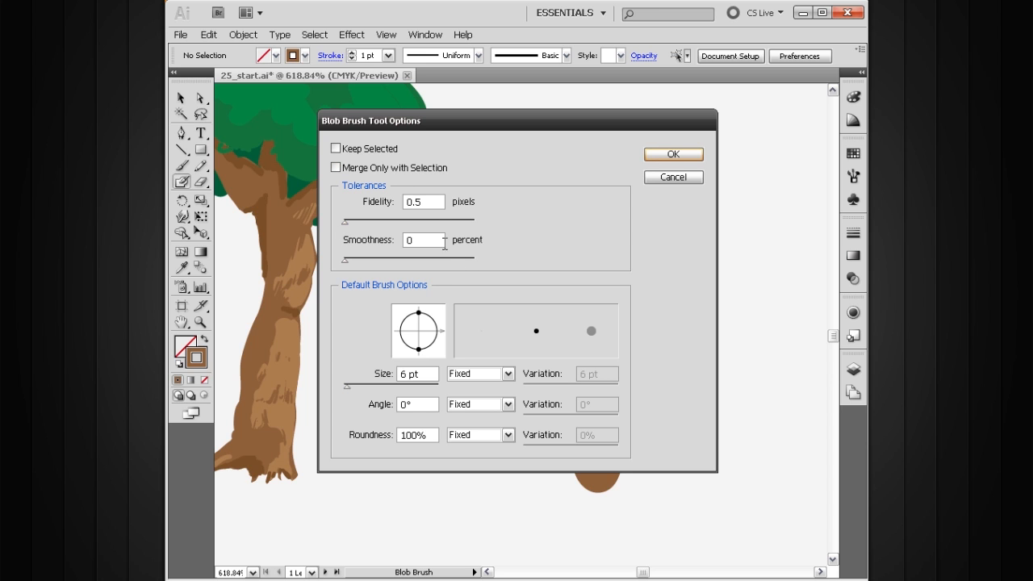
pyautogui.click(351, 150)
pyautogui.moveTo(419, 352); pyautogui.dragTo(441, 322)
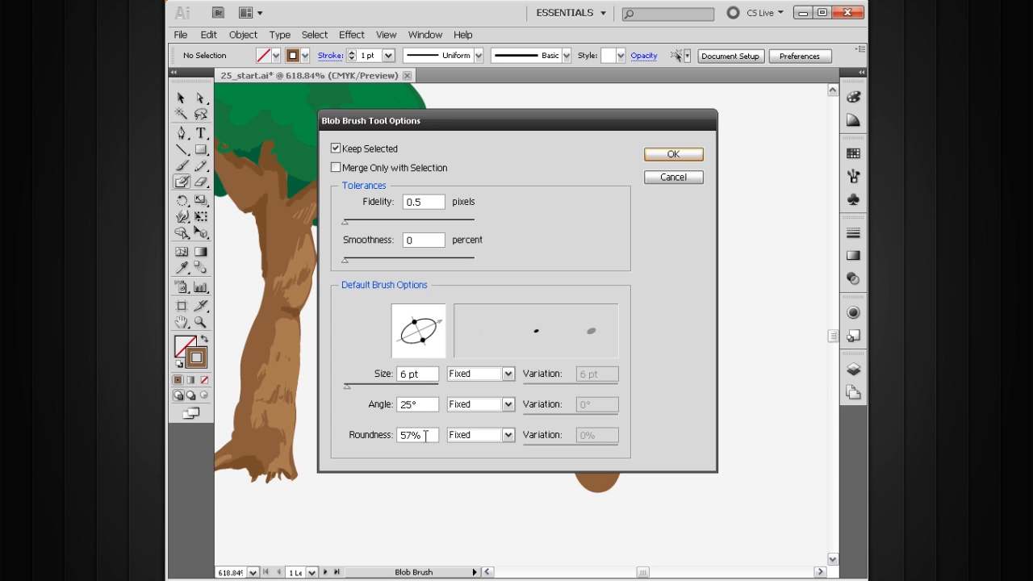
pyautogui.click(507, 373)
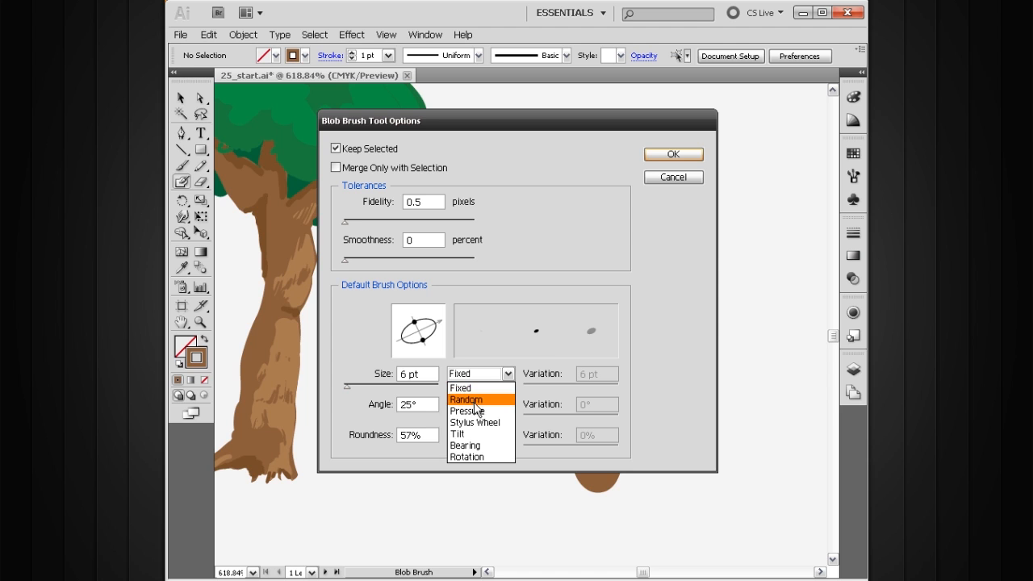
pyautogui.click(475, 408)
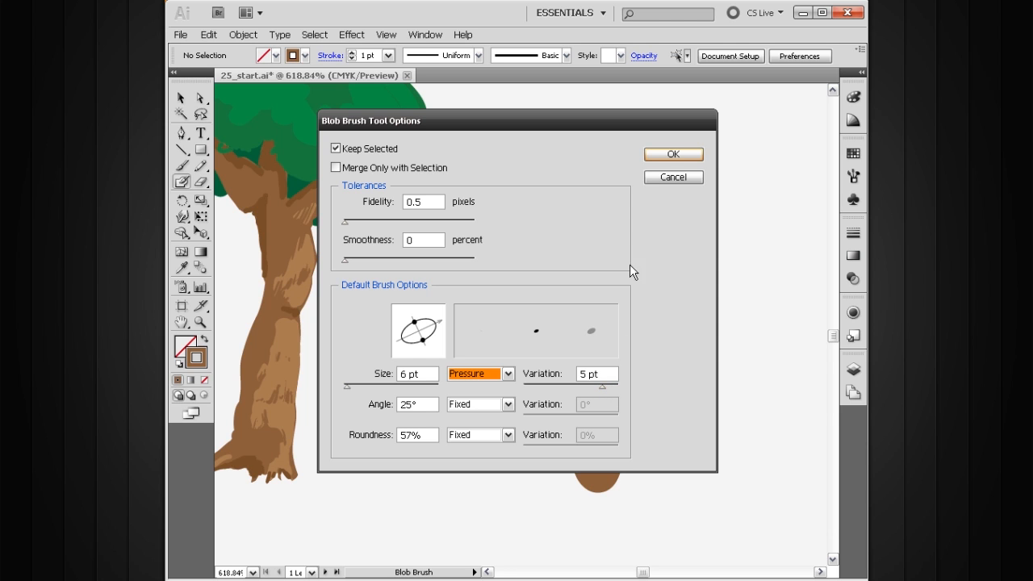
pyautogui.click(673, 155)
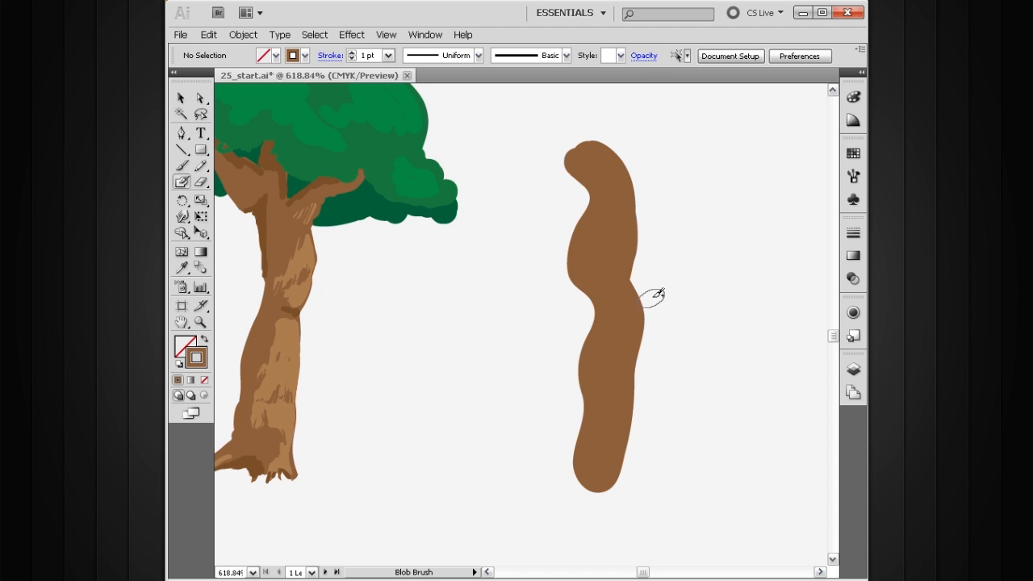
# - Paint a thin, tapering wavy brown stroke beside the new trunk shape and delete it
pyautogui.moveTo(652, 283); pyautogui.dragTo(599, 301)
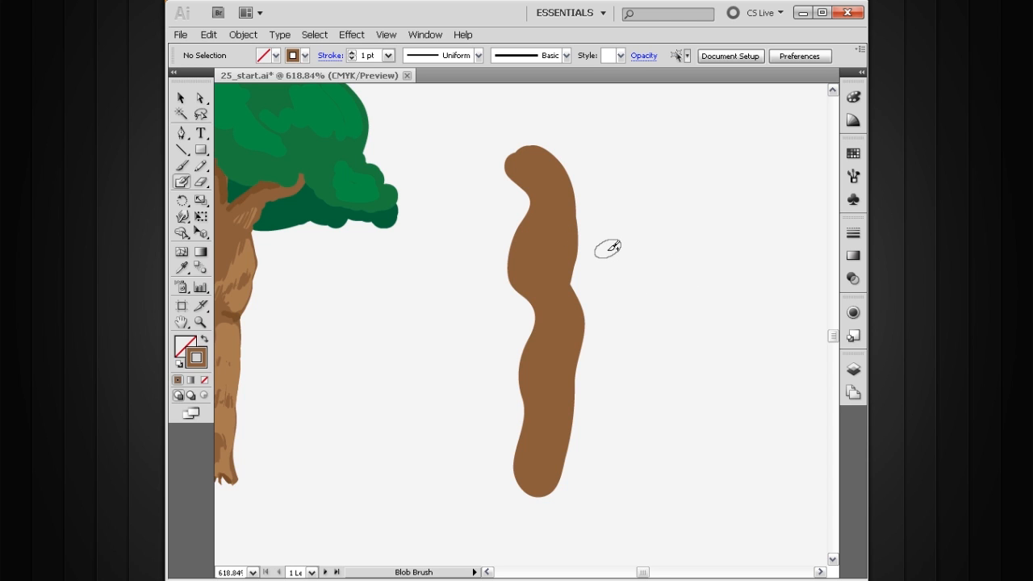
pyautogui.moveTo(611, 255)
pyautogui.mouseDown()
pyautogui.moveTo(637, 278)
pyautogui.moveTo(630, 300)
pyautogui.moveTo(645, 311)
pyautogui.moveTo(634, 348)
pyautogui.moveTo(647, 383)
pyautogui.moveTo(638, 428)
pyautogui.moveTo(654, 465)
pyautogui.moveTo(648, 504)
pyautogui.mouseUp()
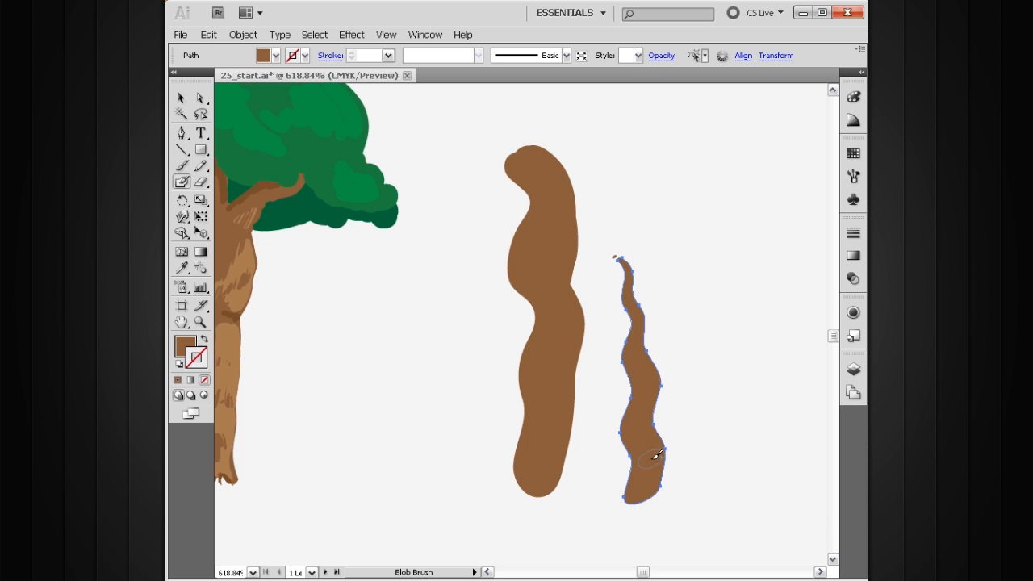
pyautogui.moveTo(699, 223); pyautogui.dragTo(594, 383)
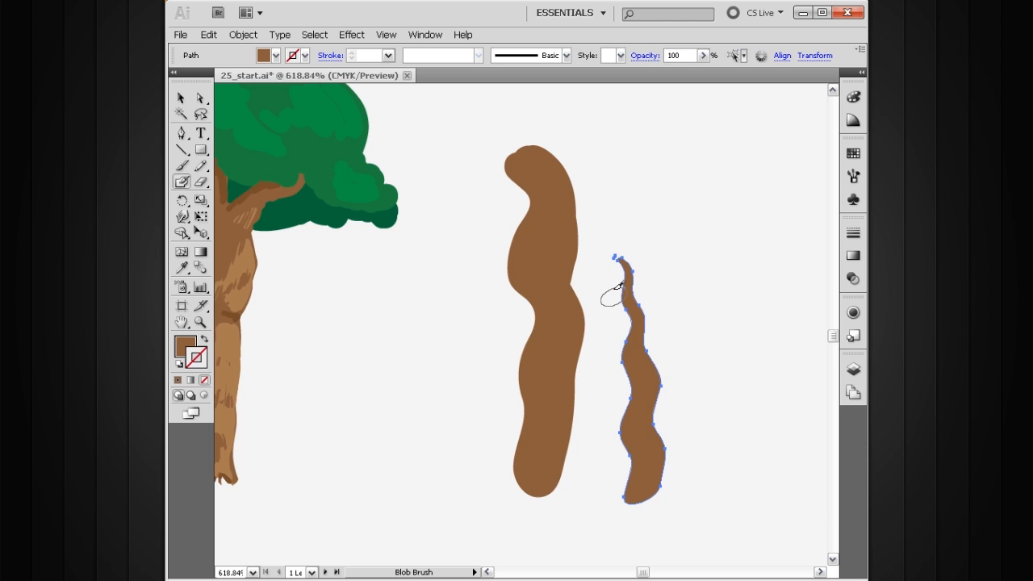
pyautogui.press('Delete')
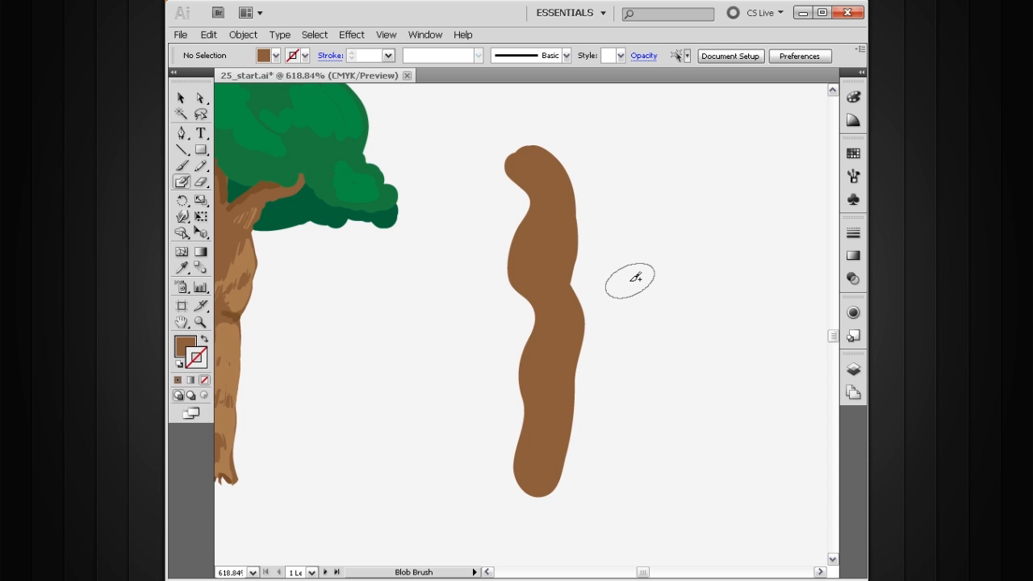
# - Paint a rounded brown branch joined to the new trunk's right side with a smaller brush, move the merged shape slightly left, and deselect it
pyautogui.press('[')
pyautogui.press('[')
pyautogui.press('[')
pyautogui.press('[')
pyautogui.press('[')
pyautogui.moveTo(643, 256)
pyautogui.mouseDown()
pyautogui.moveTo(618, 240)
pyautogui.moveTo(593, 253)
pyautogui.mouseUp()
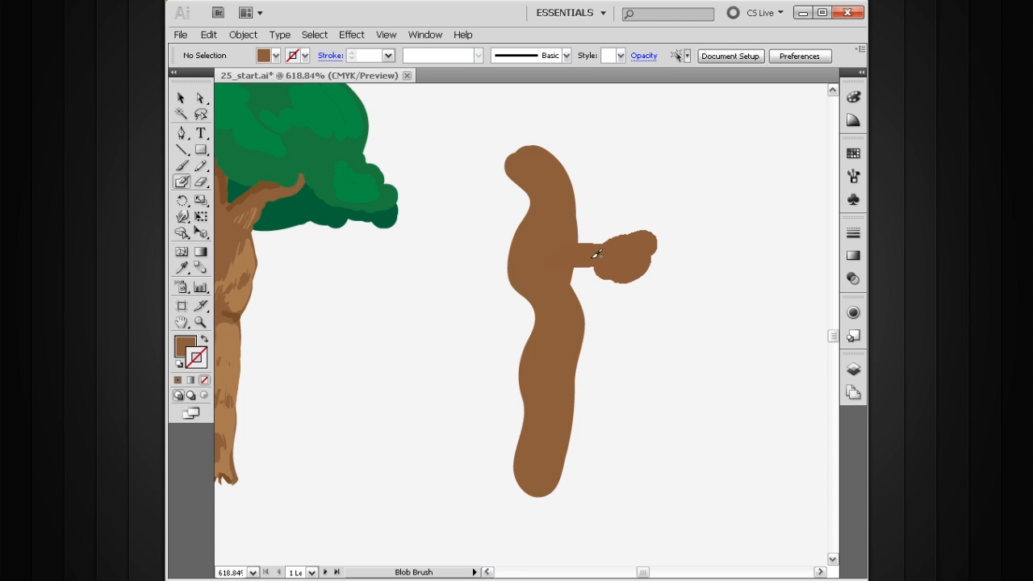
pyautogui.moveTo(597, 254)
pyautogui.mouseDown()
pyautogui.moveTo(605, 270)
pyautogui.moveTo(577, 279)
pyautogui.moveTo(594, 255)
pyautogui.moveTo(565, 246)
pyautogui.mouseUp()
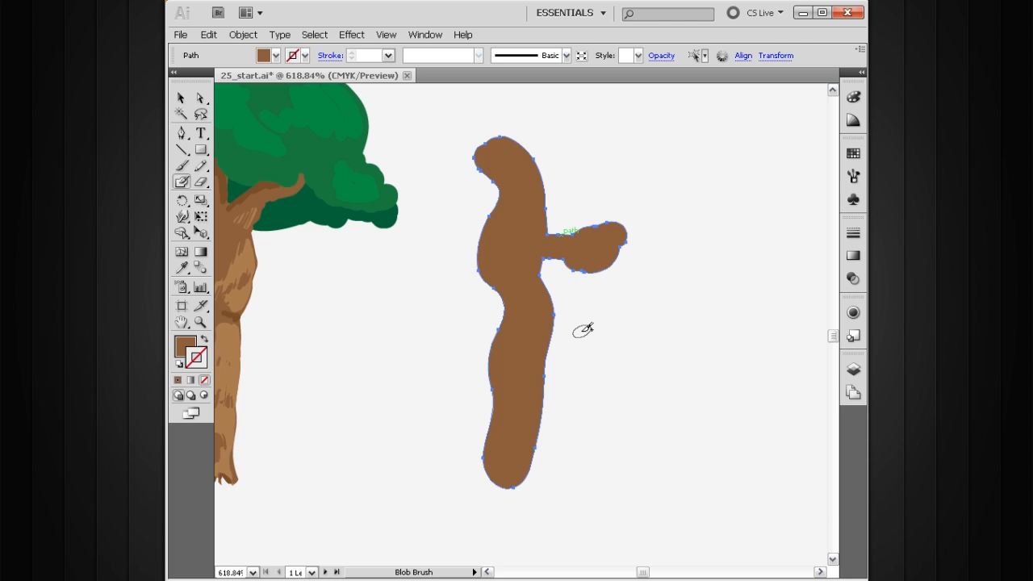
pyautogui.keyDown('ctrl'); pyautogui.click(623, 335); pyautogui.keyUp('ctrl')
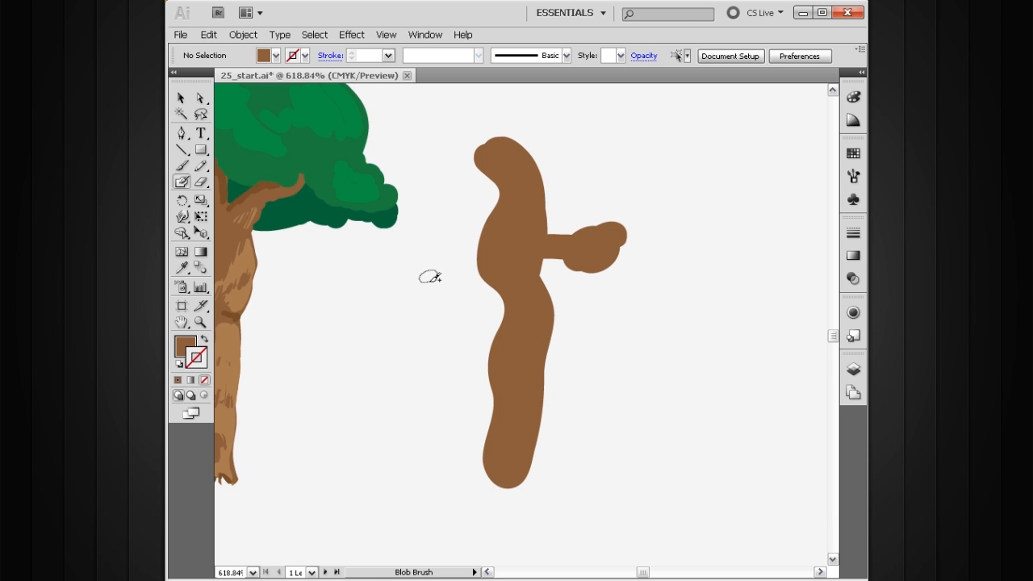
# - Pick up the existing tree's dark green as a stroke-only colour and paint a Blob Brush foliage shape over the new trunk's upper right edge and branch
pyautogui.keyDown('ctrl'); pyautogui.click(316, 158); pyautogui.keyUp('ctrl')
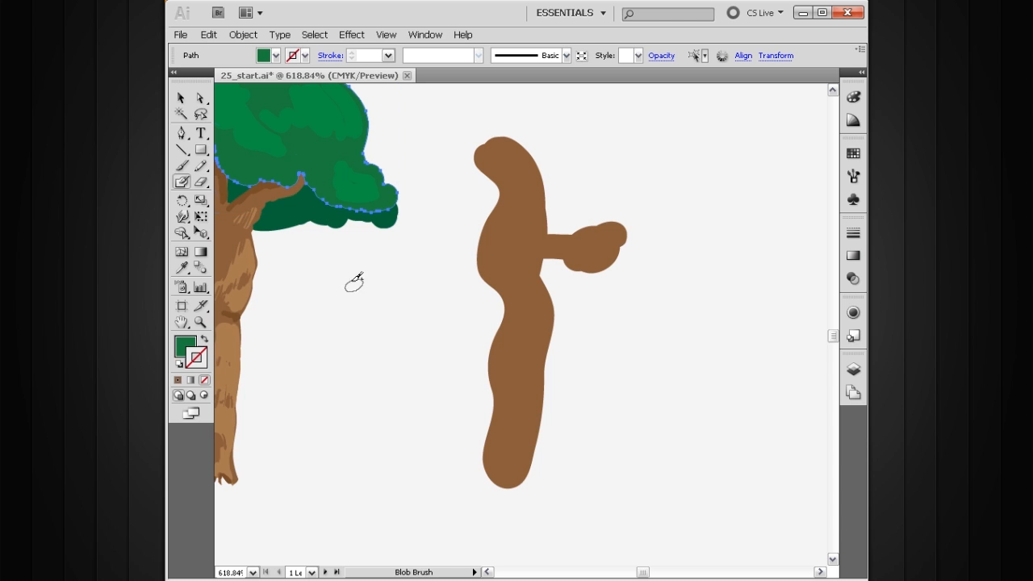
pyautogui.keyDown('ctrl'); pyautogui.click(420, 382); pyautogui.keyUp('ctrl')
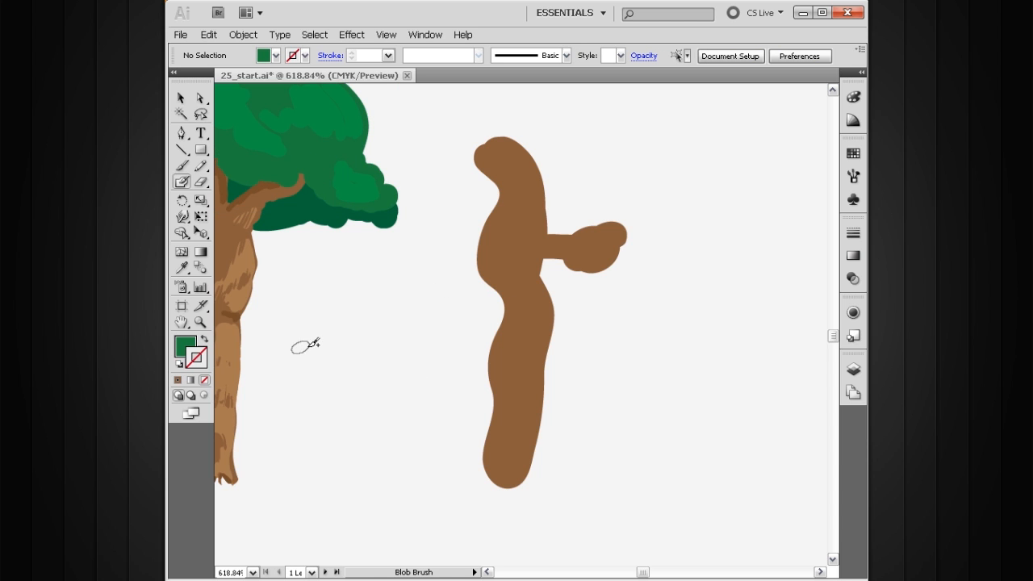
pyautogui.click(203, 341)
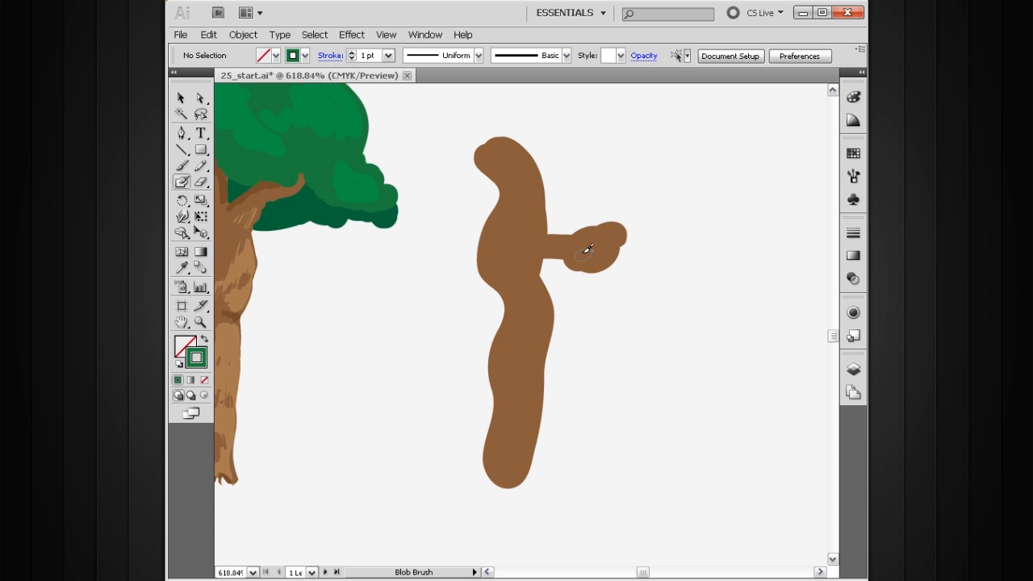
pyautogui.moveTo(507, 136)
pyautogui.mouseDown()
pyautogui.moveTo(539, 196)
pyautogui.moveTo(541, 238)
pyautogui.moveTo(580, 235)
pyautogui.moveTo(539, 155)
pyautogui.moveTo(508, 131)
pyautogui.mouseUp()
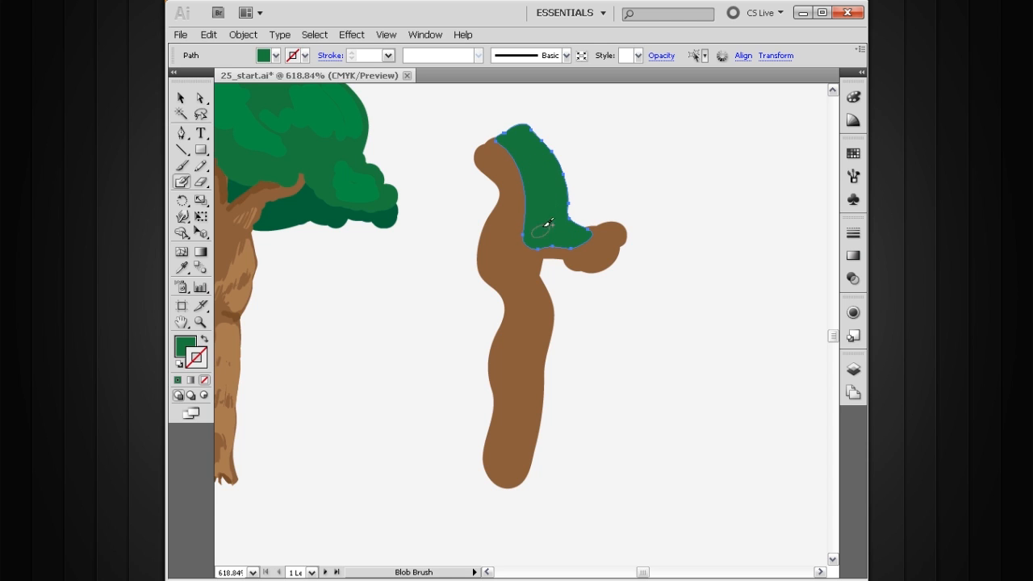
# - Move the dark green foliage shape off the trunk to the right, undo the move, and return to the Blob Brush
pyautogui.press('v')
pyautogui.moveTo(546, 222)
pyautogui.mouseDown()
pyautogui.moveTo(588, 208)
pyautogui.moveTo(592, 223)
pyautogui.mouseUp()
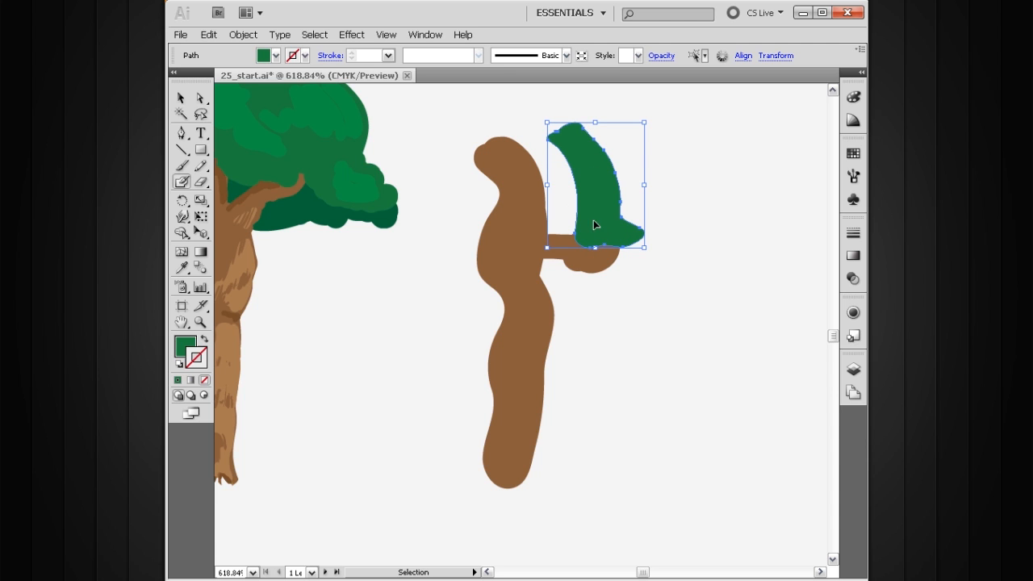
pyautogui.hotkey('ctrl', 'z')
pyautogui.hotkey('shift', 'b')
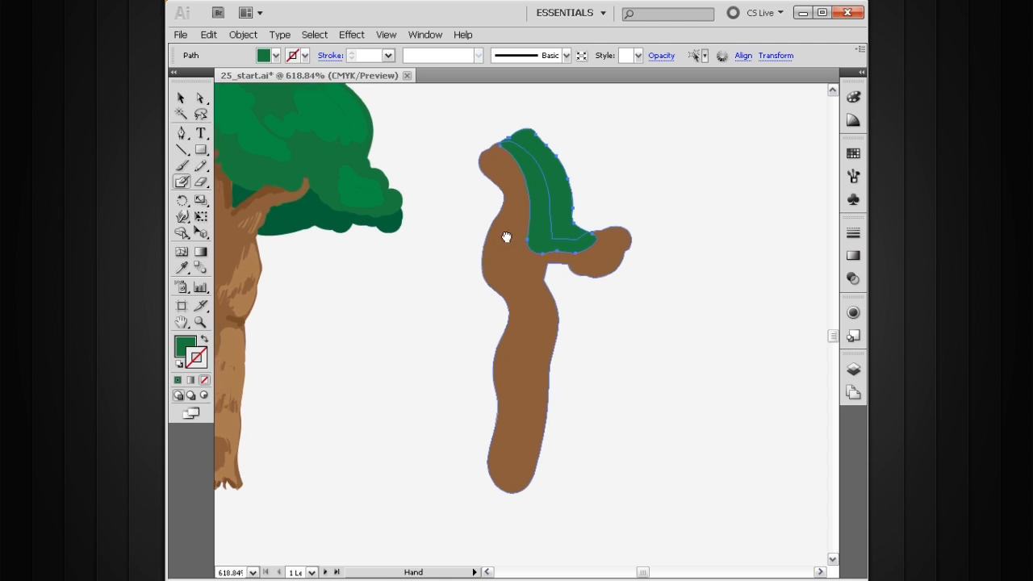
# - Swap fill and stroke on the existing tree's lighter green highlight, paint a rounded patch in that green over the new foliage's upper part, and deselect
pyautogui.moveTo(487, 221); pyautogui.dragTo(512, 243)
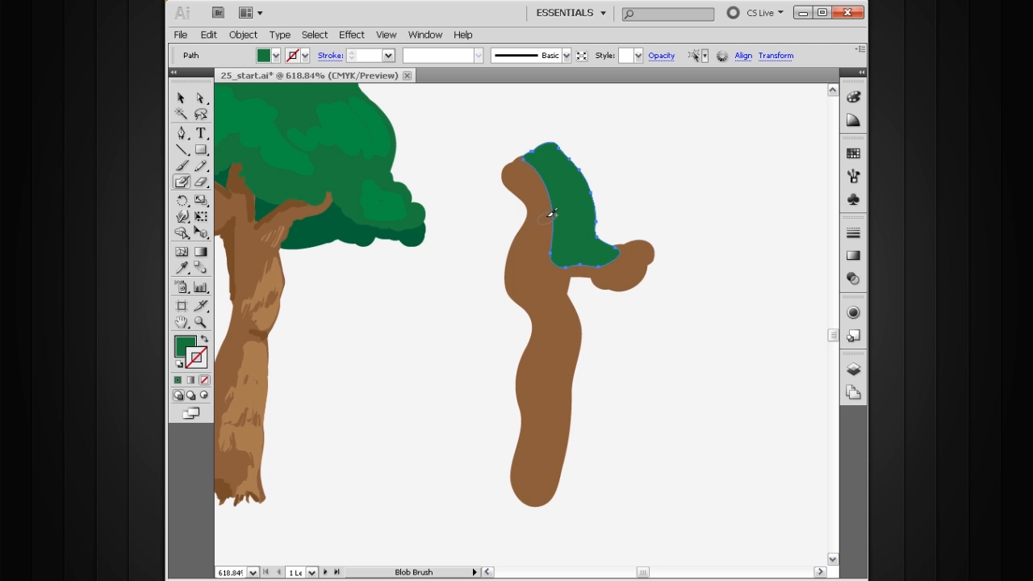
pyautogui.keyDown('ctrl'); pyautogui.click(392, 207); pyautogui.keyUp('ctrl')
pyautogui.click(204, 340)
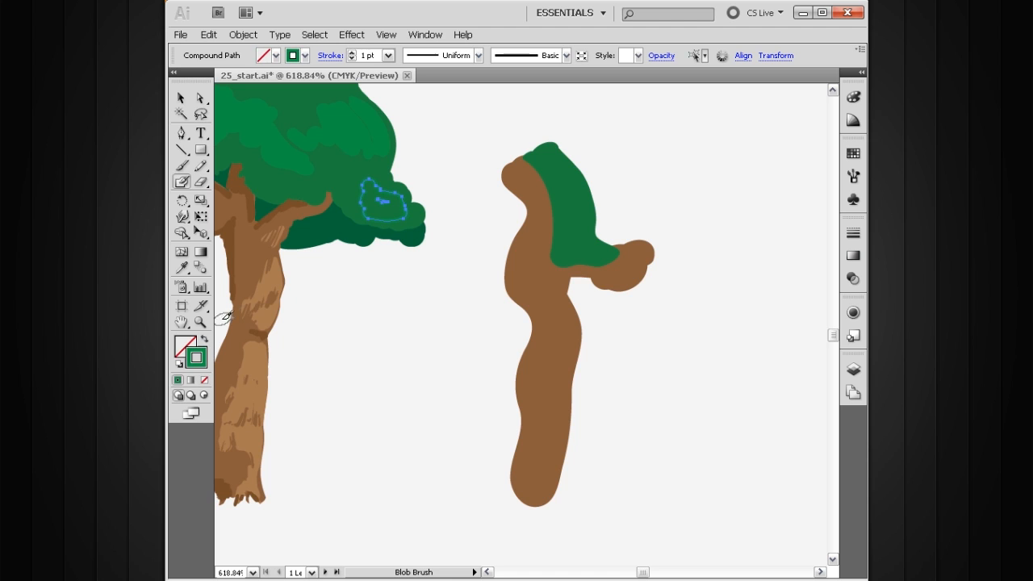
pyautogui.moveTo(538, 153); pyautogui.dragTo(542, 139)
pyautogui.moveTo(570, 203)
pyautogui.mouseDown()
pyautogui.moveTo(555, 155)
pyautogui.moveTo(529, 149)
pyautogui.moveTo(561, 195)
pyautogui.moveTo(582, 185)
pyautogui.moveTo(544, 151)
pyautogui.moveTo(572, 192)
pyautogui.moveTo(564, 155)
pyautogui.moveTo(524, 142)
pyautogui.mouseUp()
pyautogui.keyDown('ctrl'); pyautogui.click(477, 248); pyautogui.keyUp('ctrl')
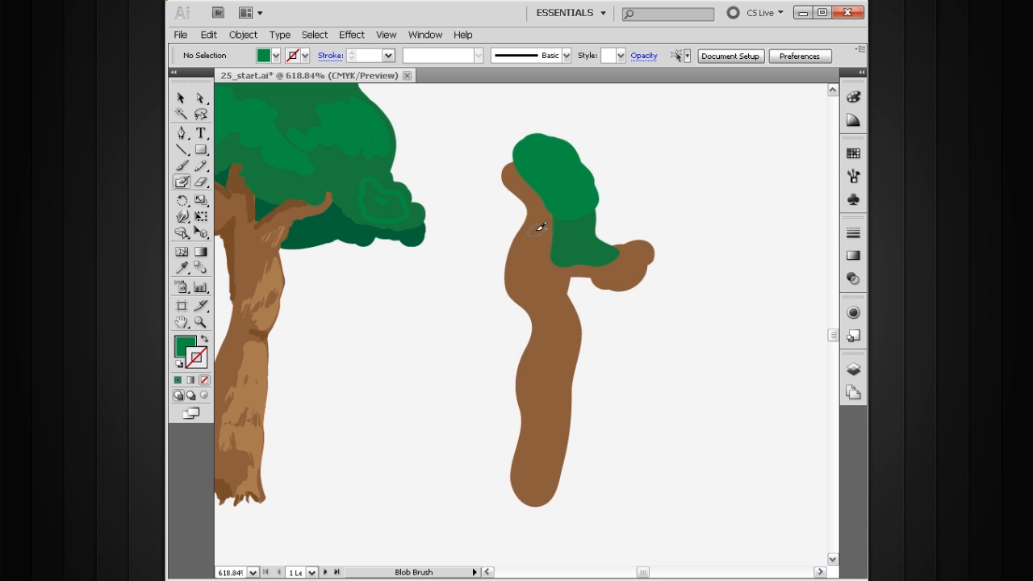
# - Pick up the new trunk's brown, paint a brown patch over the light green foliage, move it aside to the right and undo the move
pyautogui.keyDown('ctrl'); pyautogui.click(535, 245); pyautogui.keyUp('ctrl')
pyautogui.moveTo(580, 234); pyautogui.dragTo(506, 257)
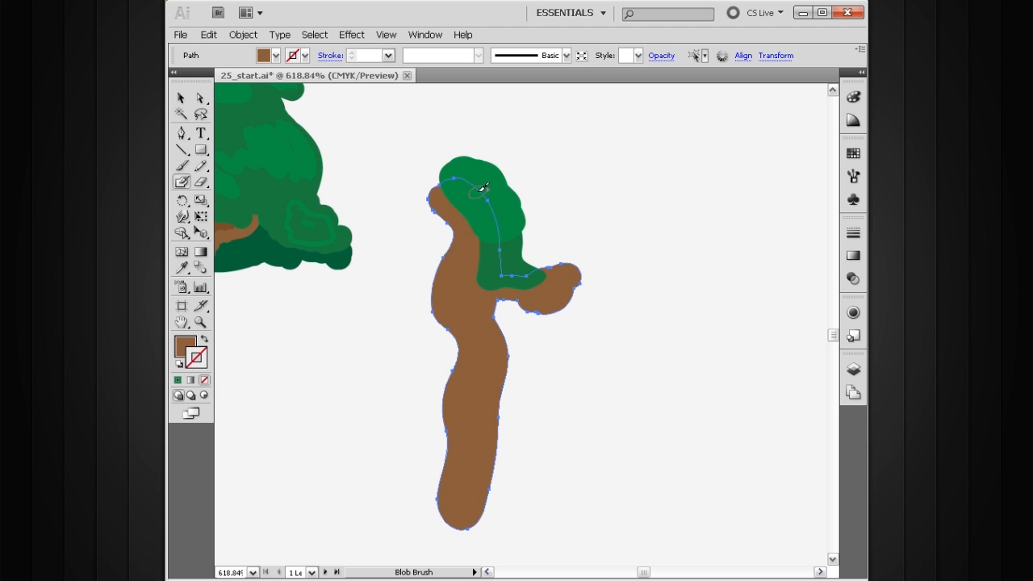
pyautogui.moveTo(501, 182)
pyautogui.mouseDown()
pyautogui.moveTo(527, 202)
pyautogui.moveTo(532, 171)
pyautogui.moveTo(546, 179)
pyautogui.mouseUp()
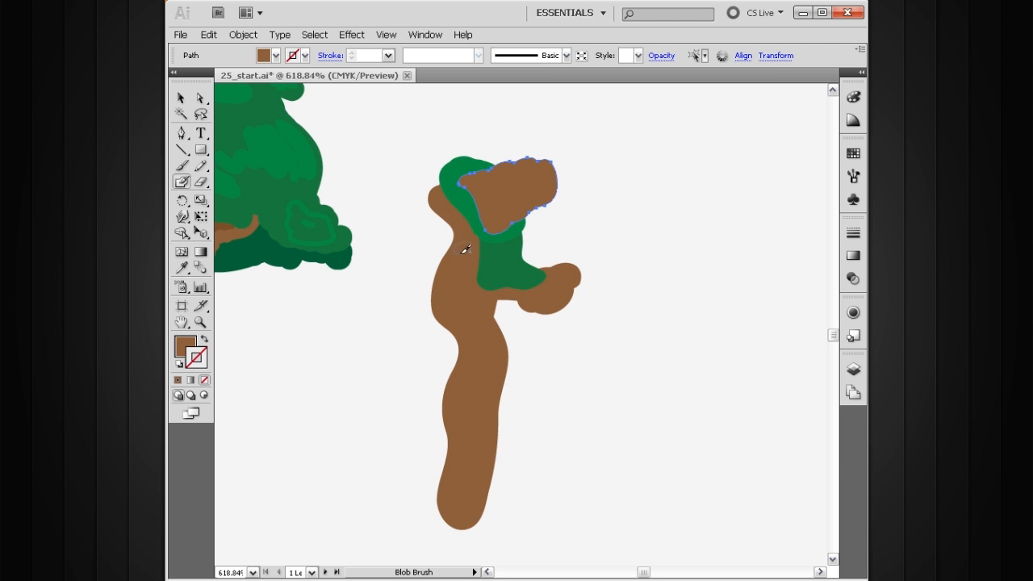
pyautogui.moveTo(494, 200); pyautogui.dragTo(583, 198)
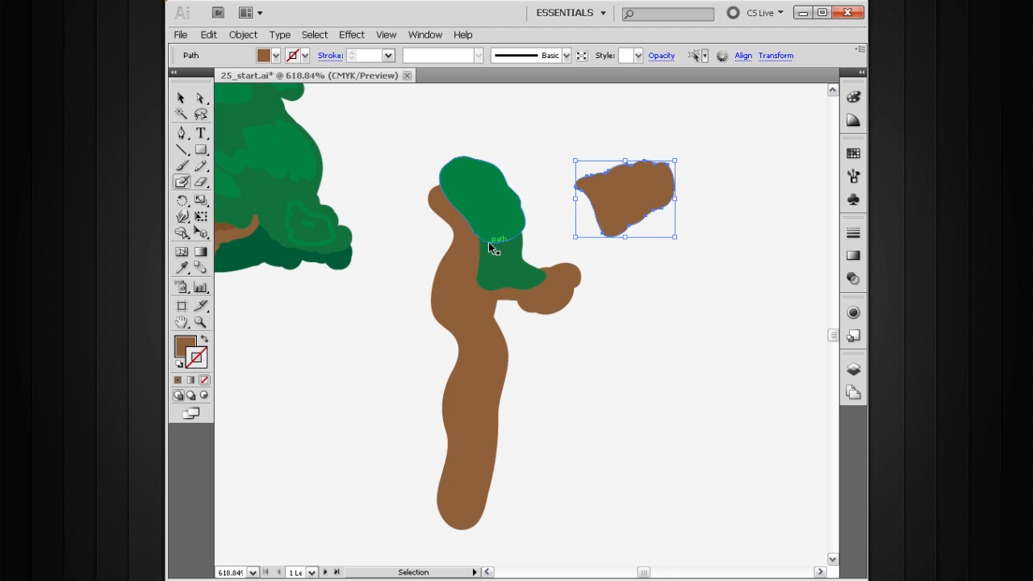
pyautogui.hotkey('ctrl', 'z')
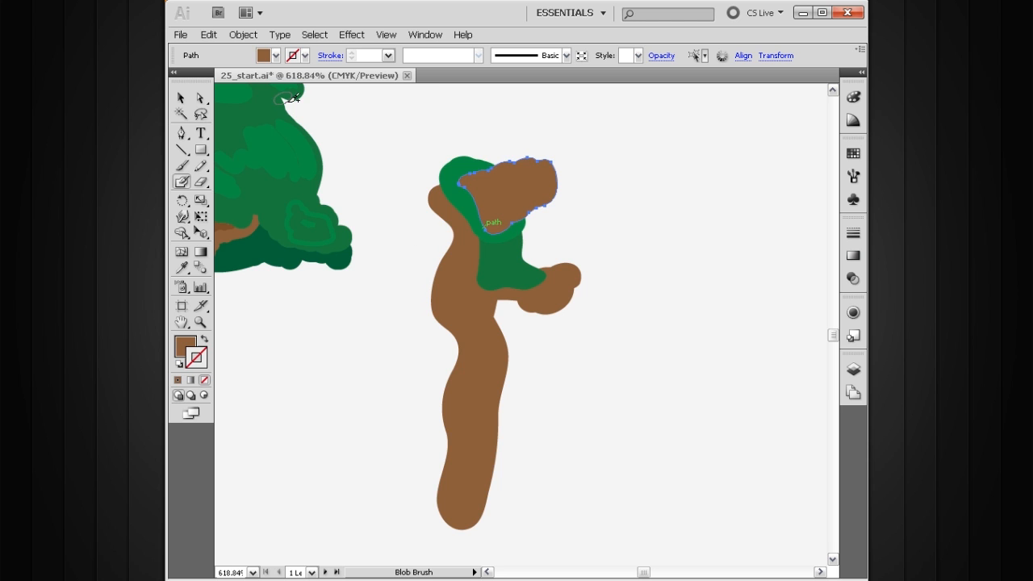
# - Examine the Arrange stacking-order commands available for the brown patch without applying one, and deselect the patch
pyautogui.click(242, 35)
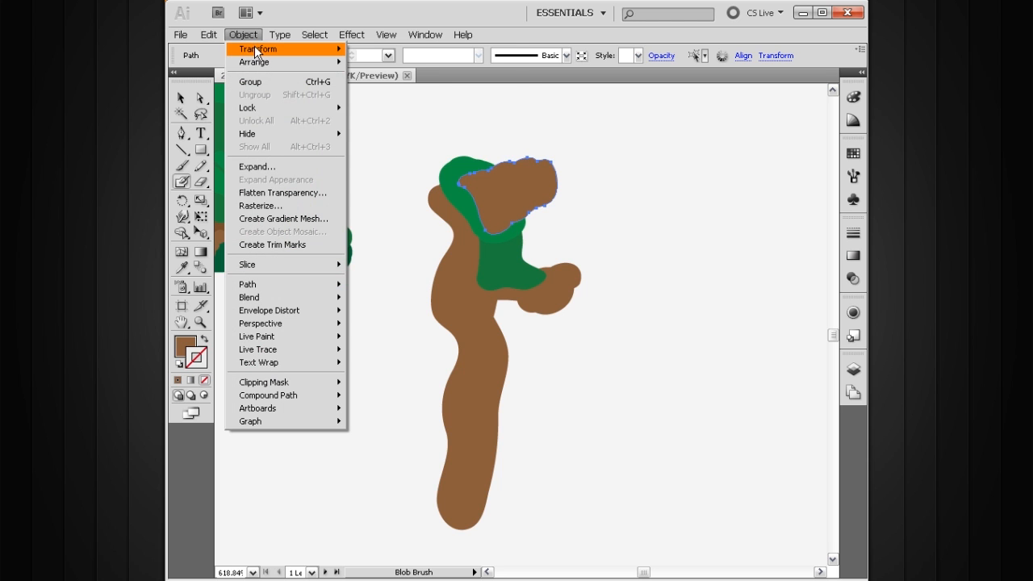
pyautogui.moveTo(273, 61)
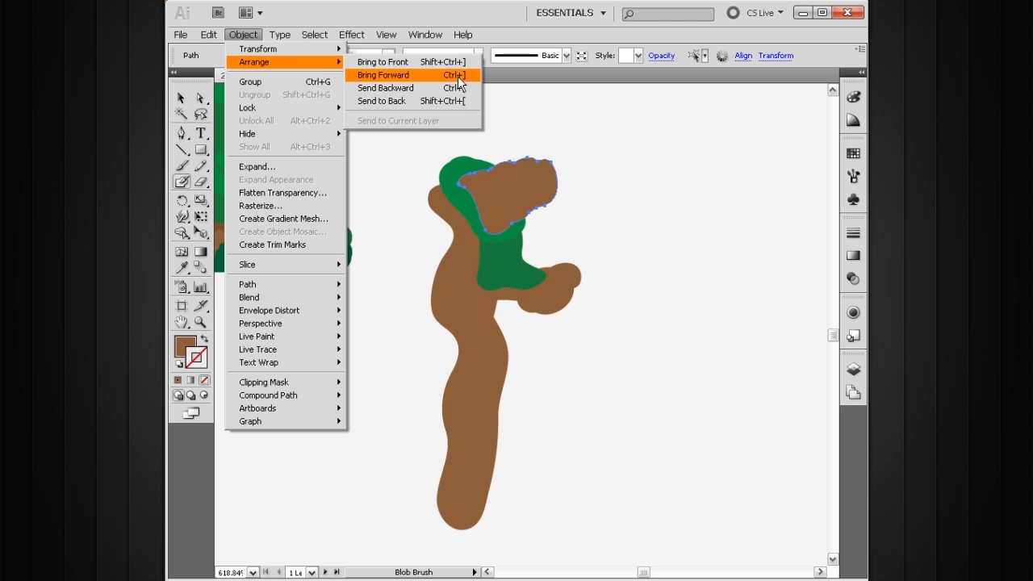
pyautogui.click(600, 182)
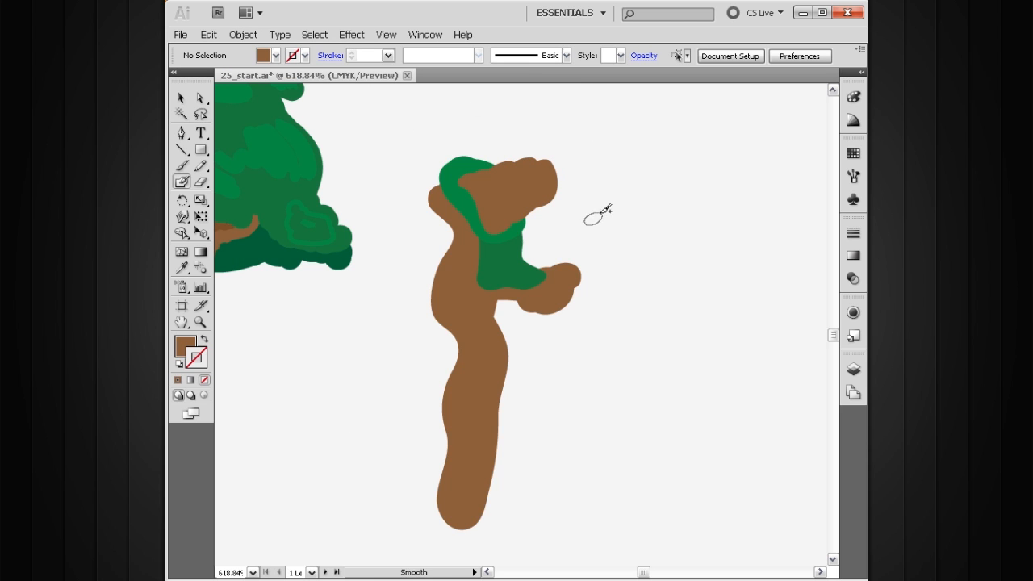
pyautogui.press('space')
pyautogui.moveTo(604, 261); pyautogui.dragTo(595, 281)
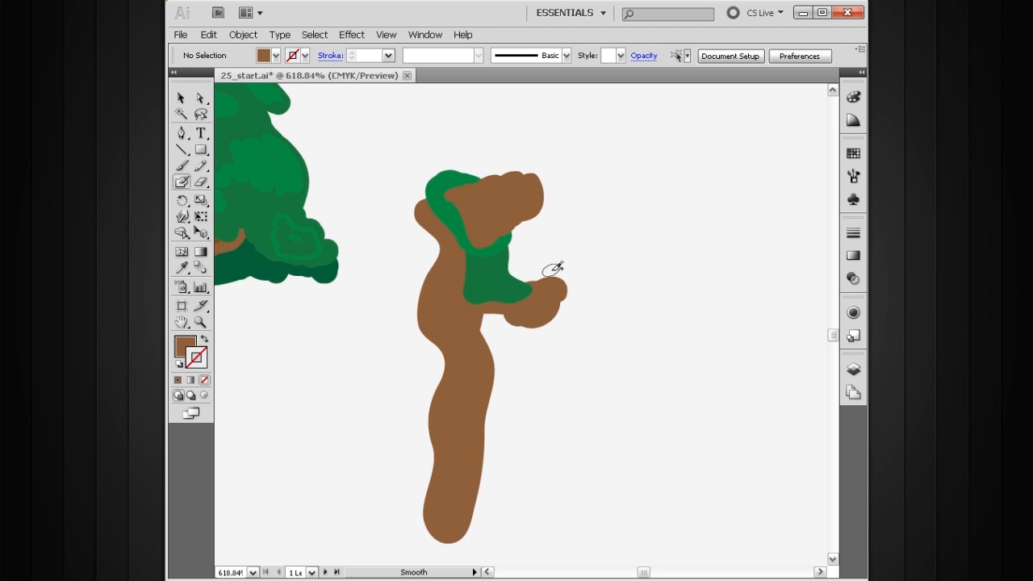